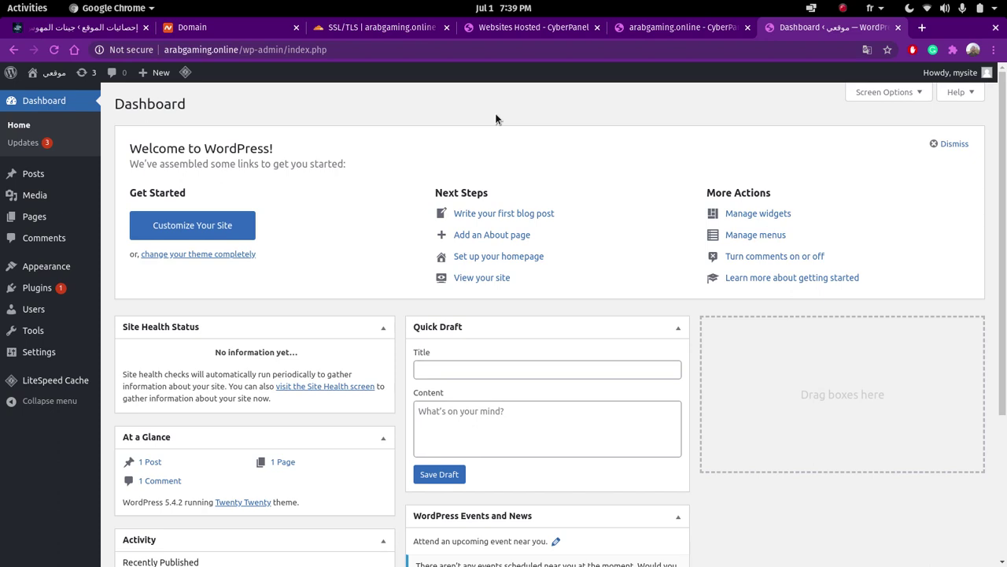
- In Cloudflare's SSL/TLS Overview for arabgaming.online, change encryption mode from Full to Flexible
click(329, 50)
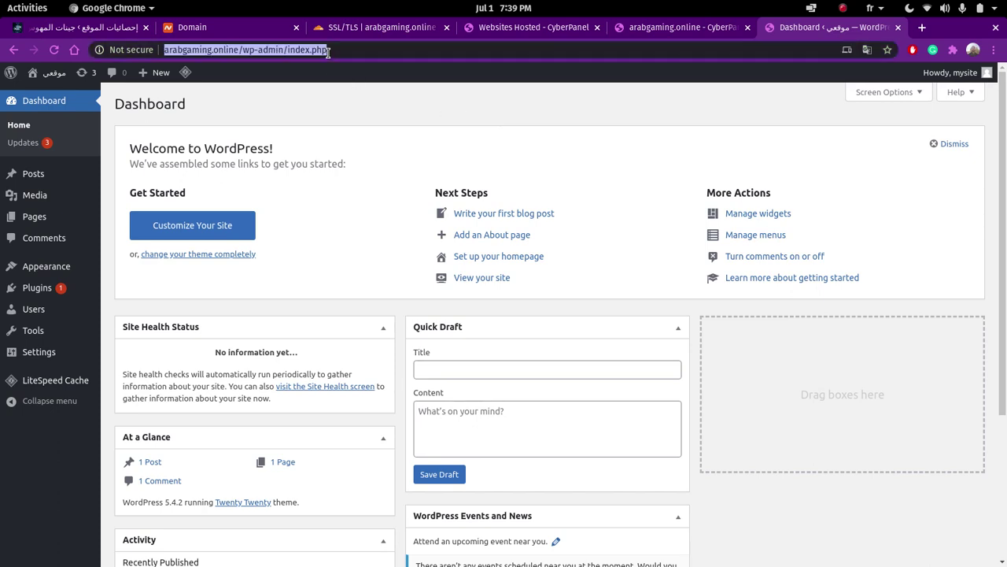
click(217, 49)
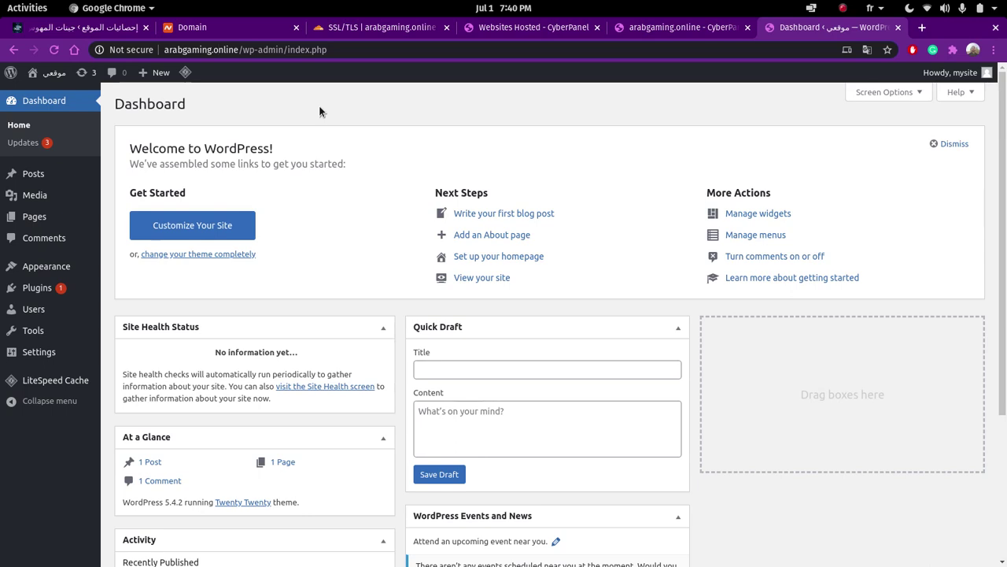
click(383, 31)
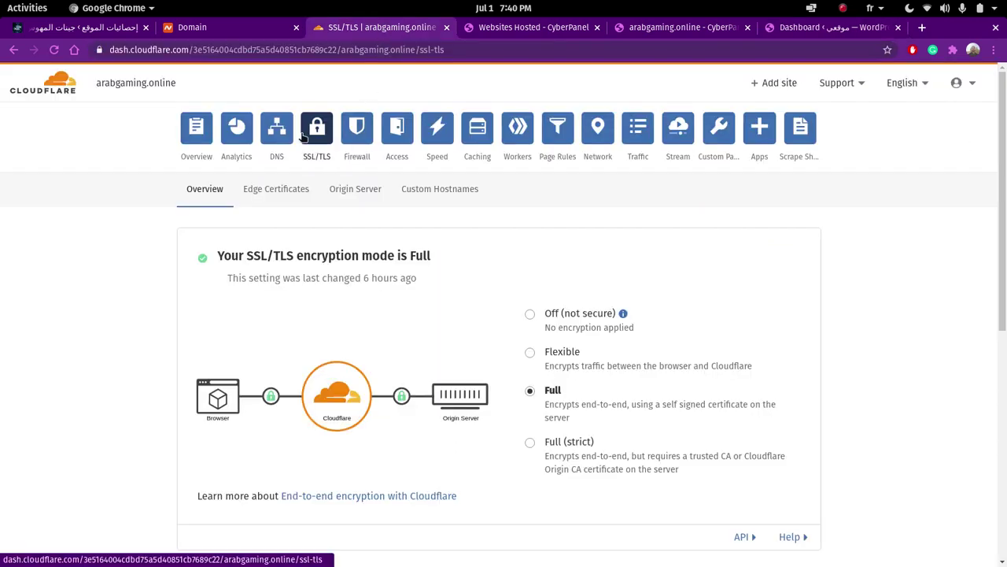
click(277, 128)
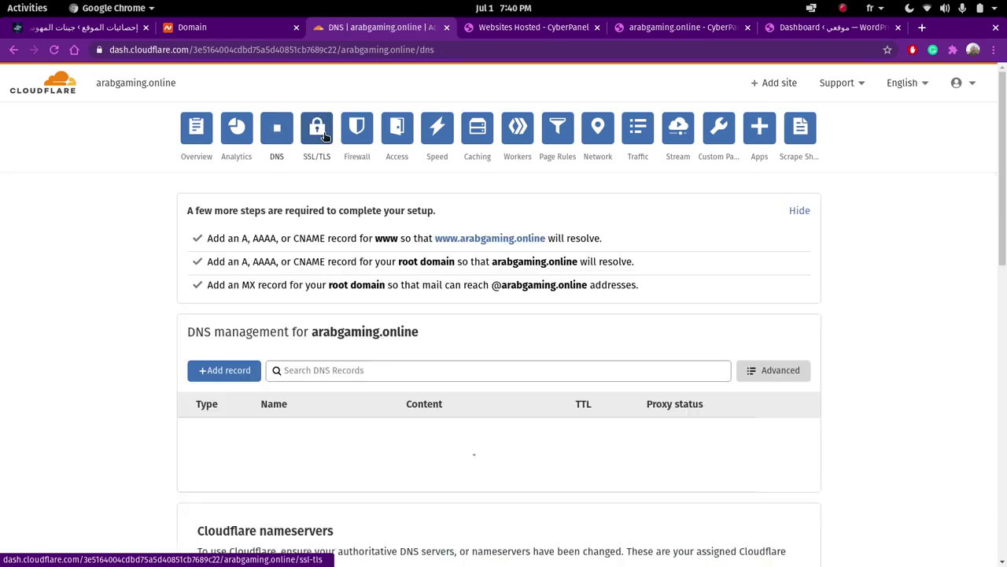
click(320, 157)
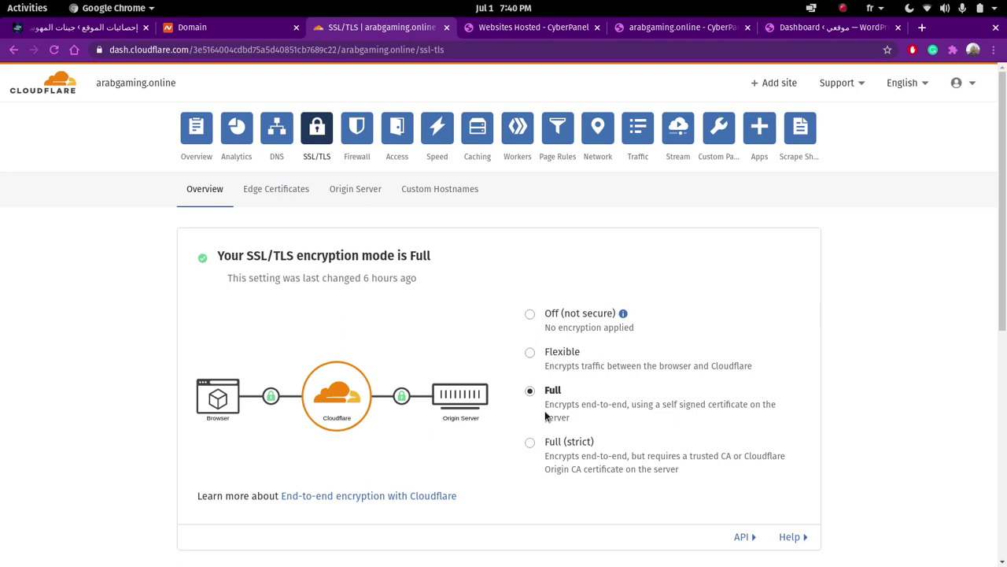
click(530, 354)
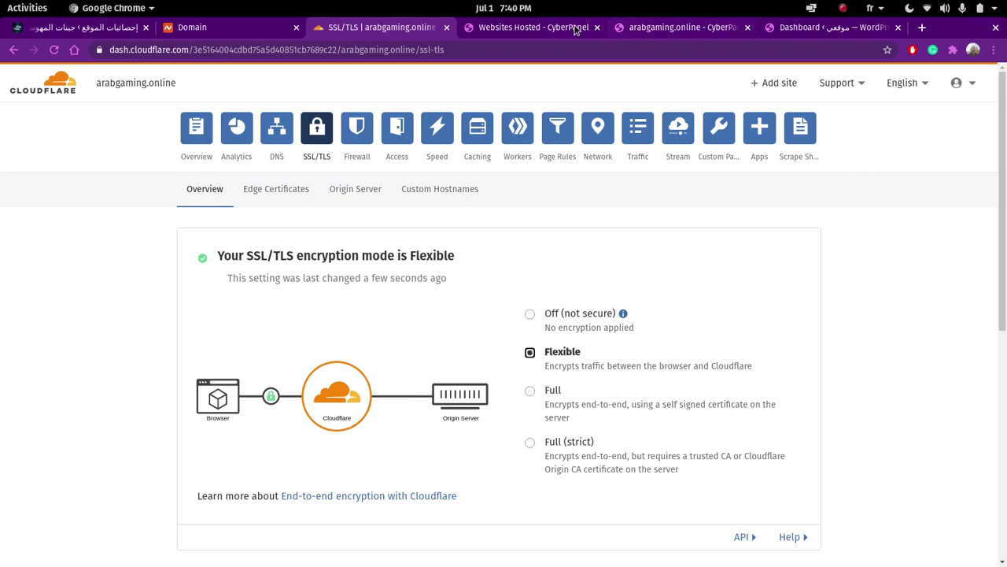
click(814, 30)
- Search Add New plugins for 'simple ssl', then install and activate Really Simple SSL
mouse_move(61, 296)
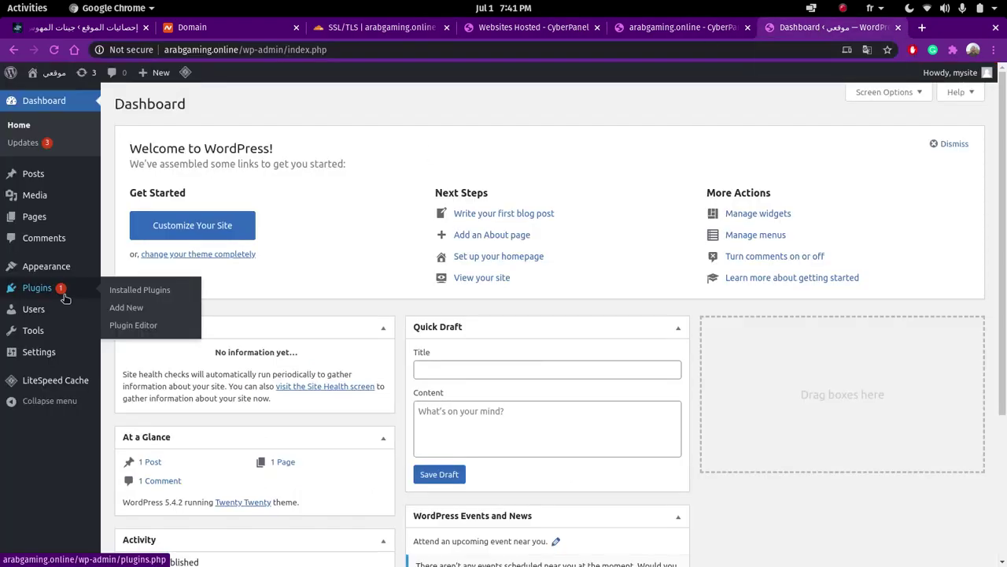
click(112, 307)
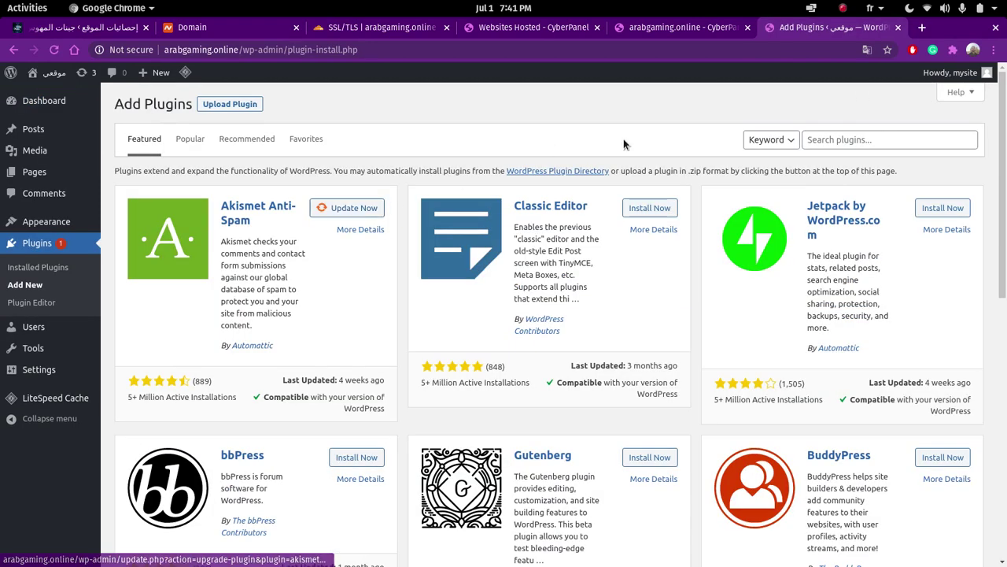
click(892, 138)
text(si)
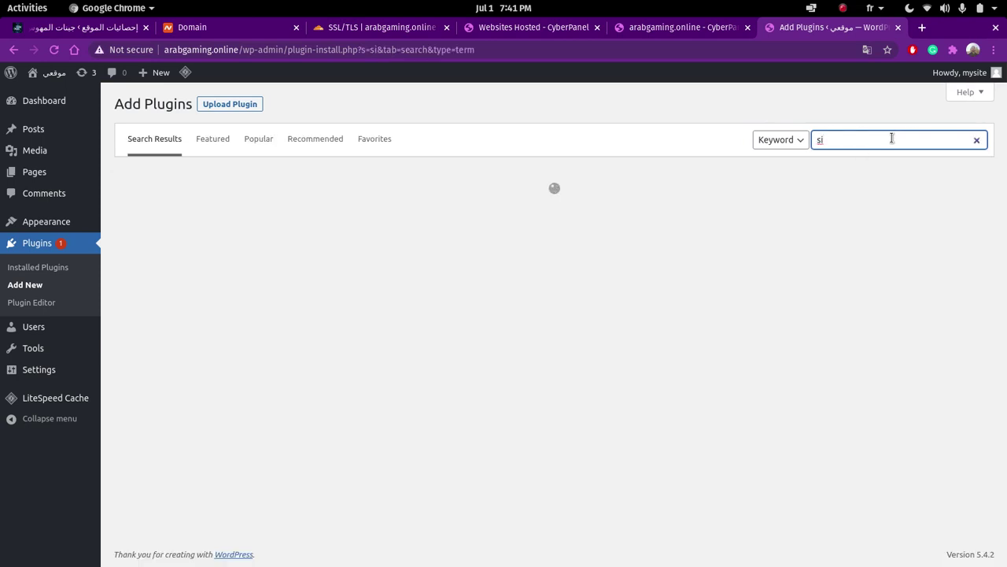
text(mple )
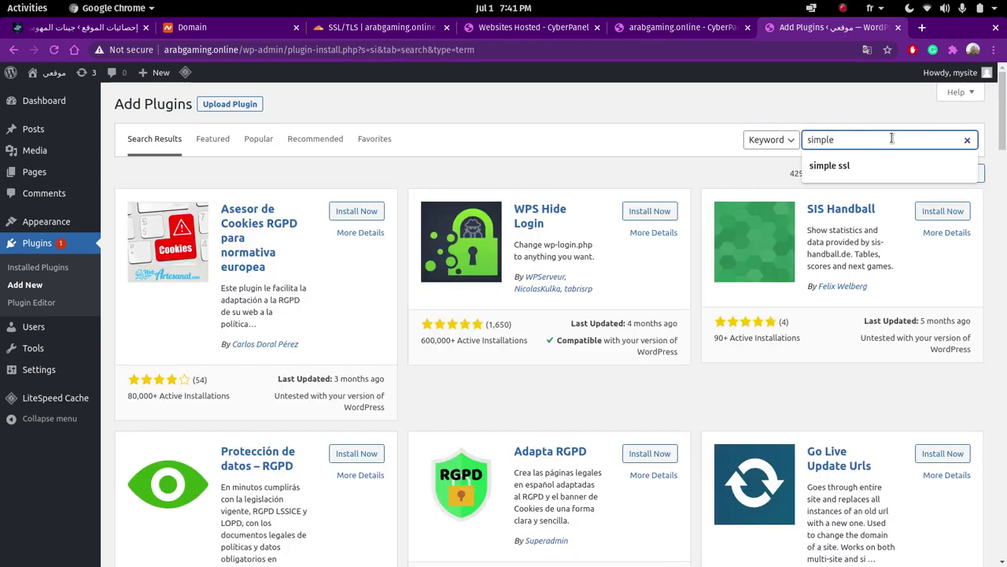
text(ssl)
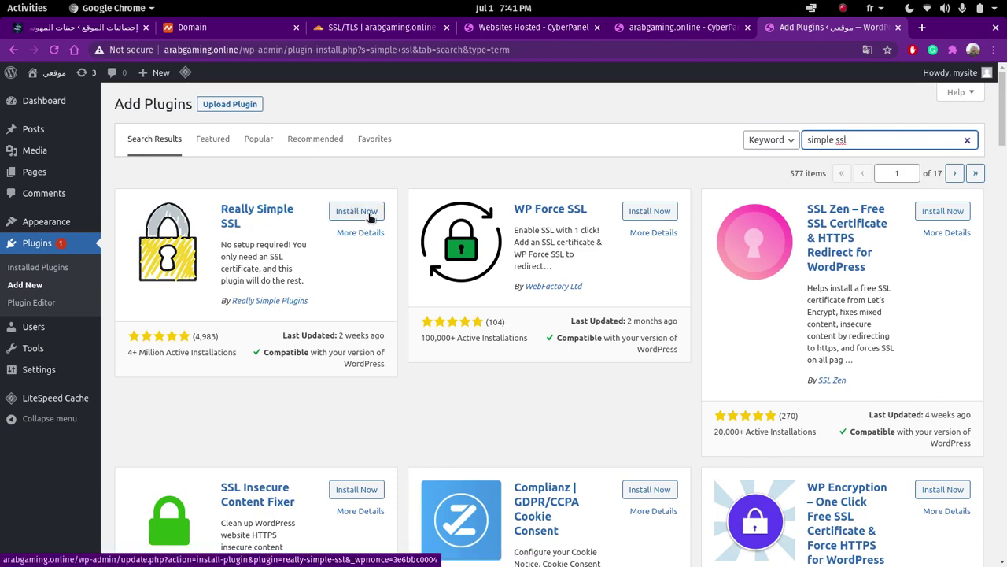
click(356, 211)
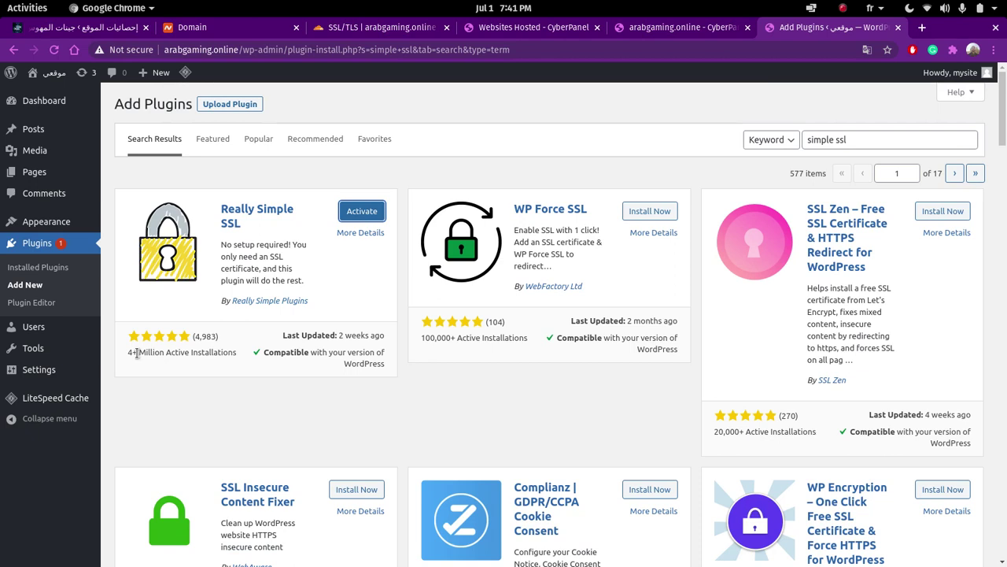
click(363, 212)
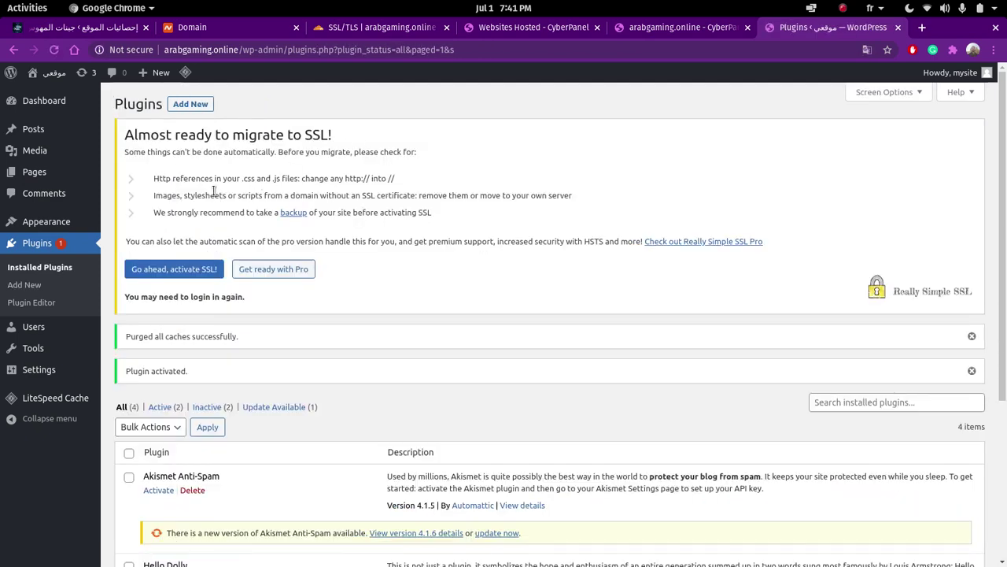
- Activate SSL in Really Simple SSL and check the site's connection security
click(173, 270)
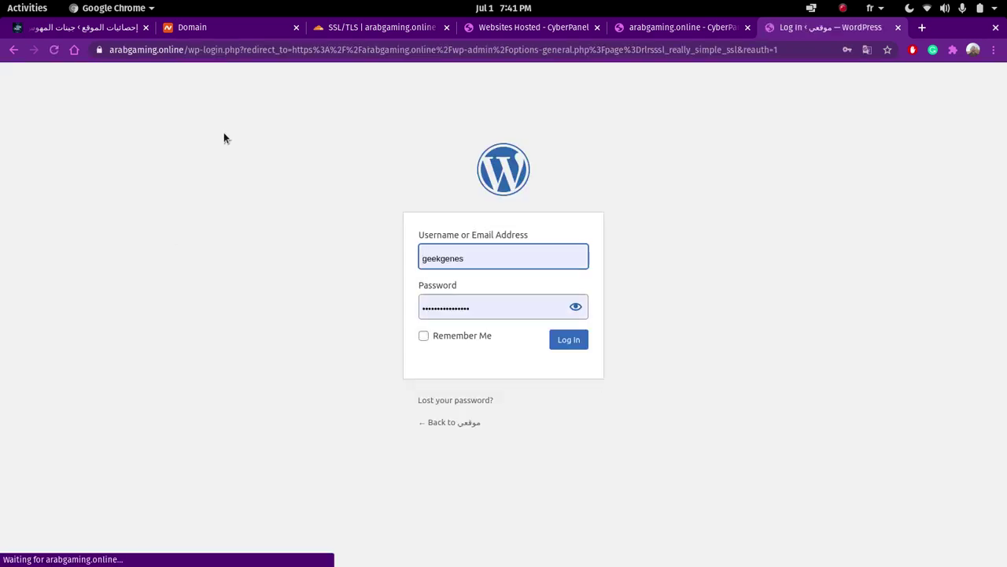
click(99, 50)
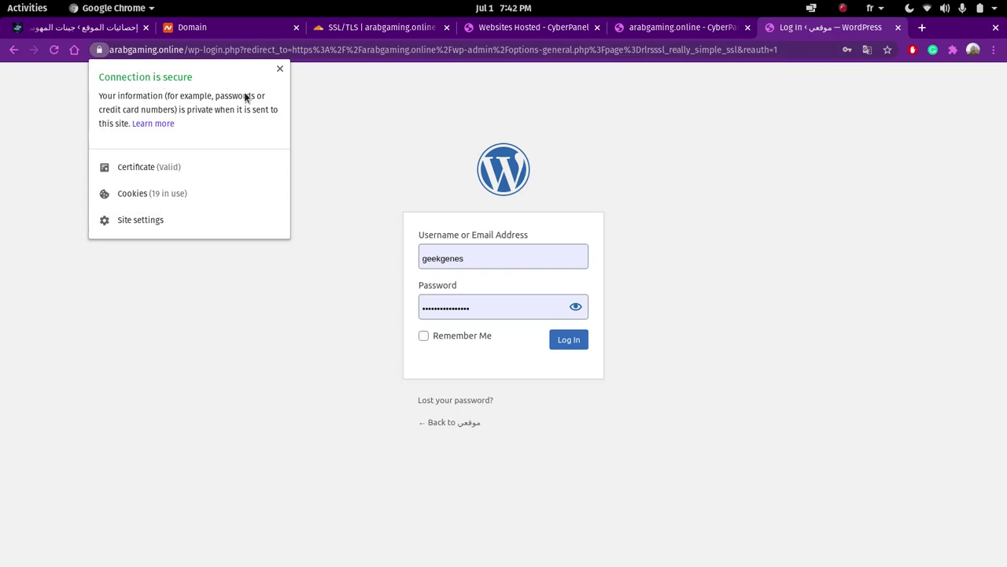
click(367, 133)
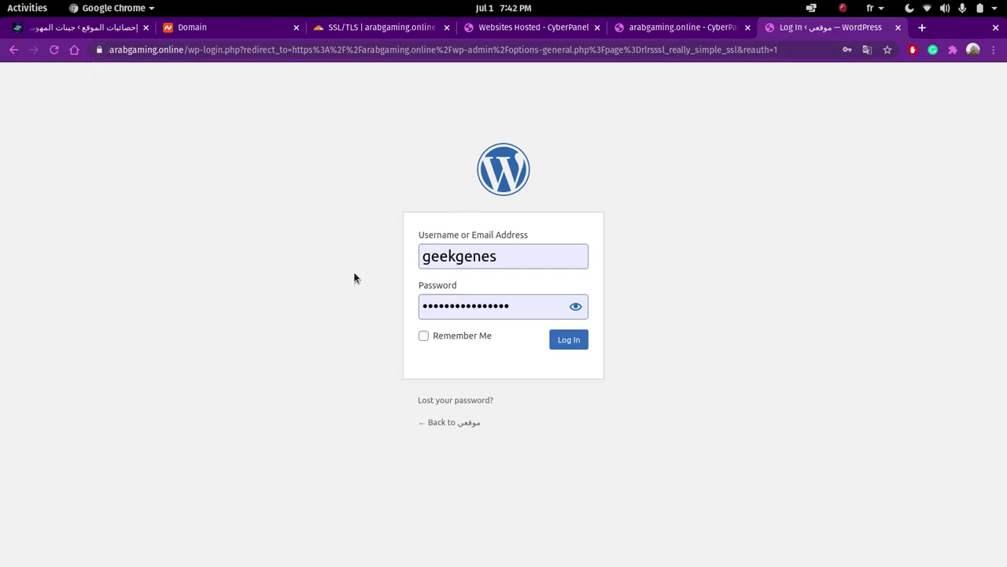
- Try logging back in with the autofilled saved password
click(578, 345)
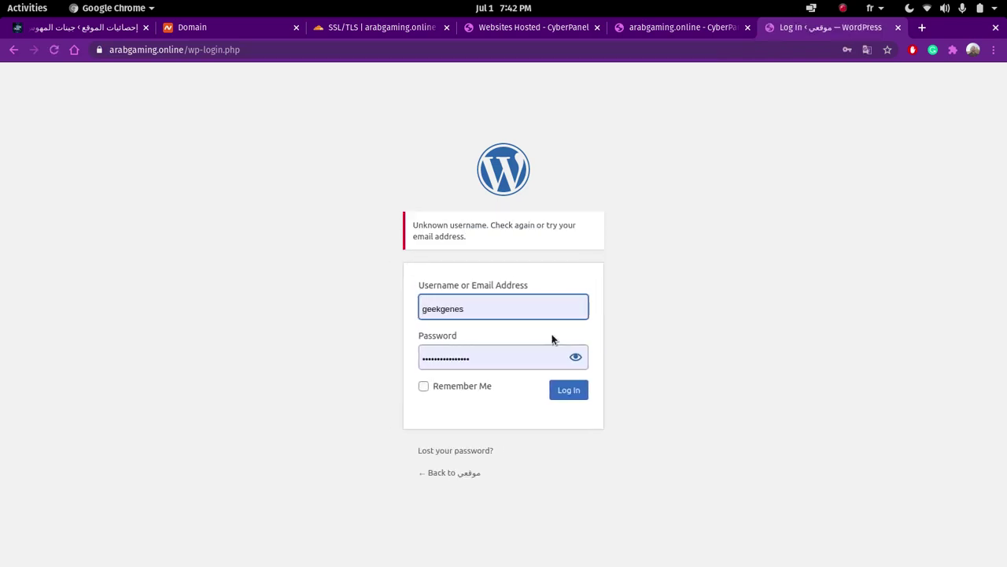
click(573, 388)
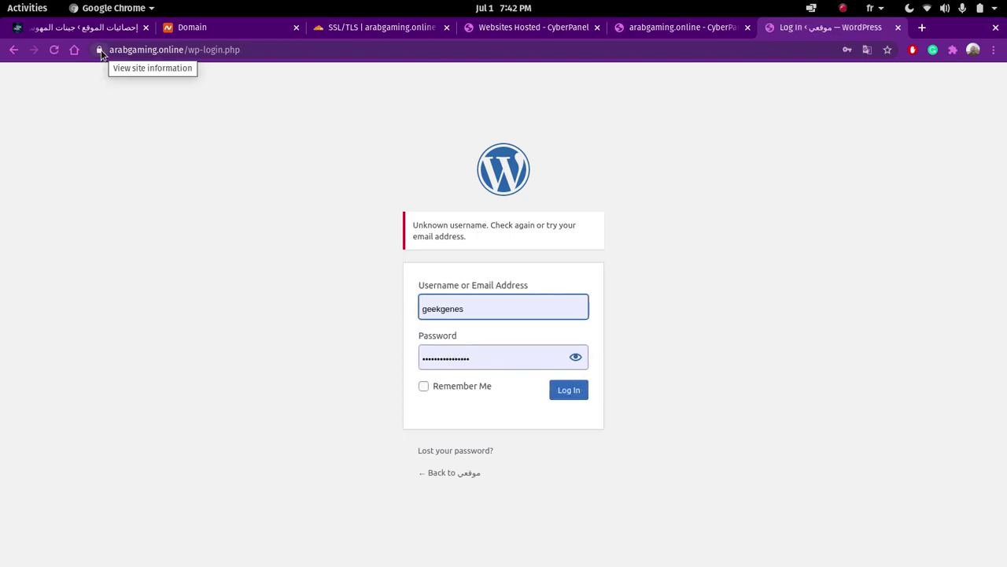
click(575, 358)
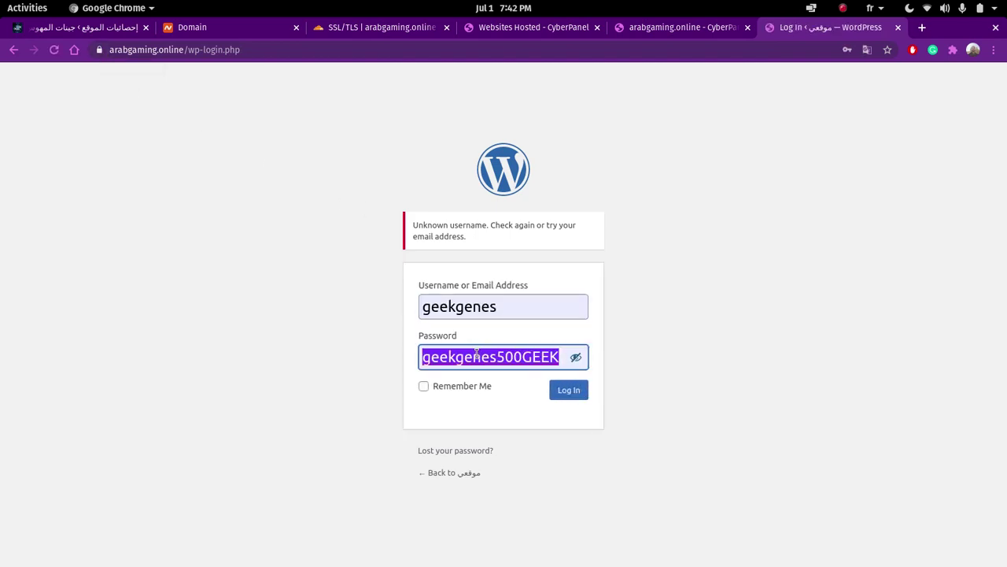
click(474, 358)
double_click(474, 359)
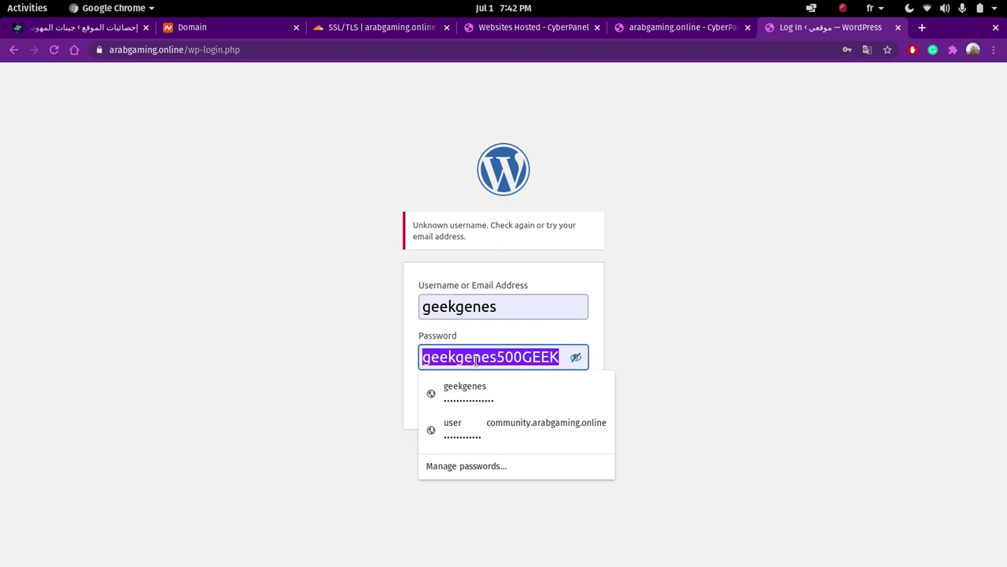
click(300, 355)
click(577, 356)
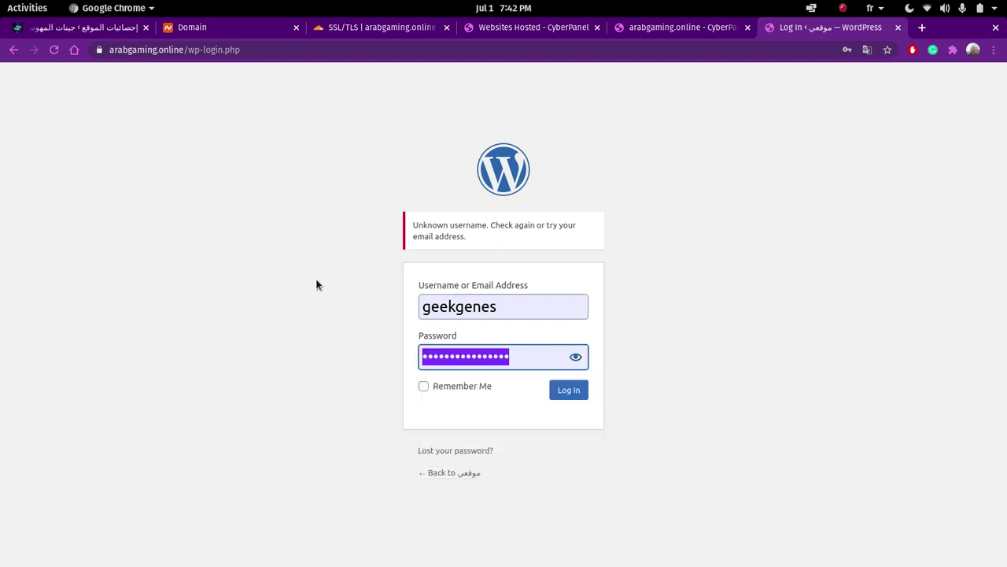
click(222, 248)
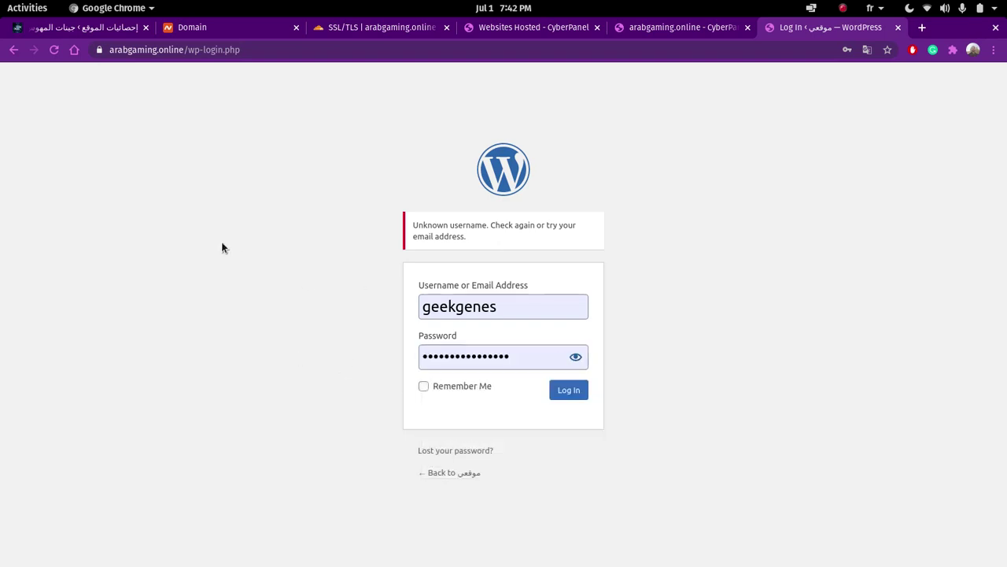
- Remove the site's stored cookie via Chrome site info and reload the login page
click(99, 50)
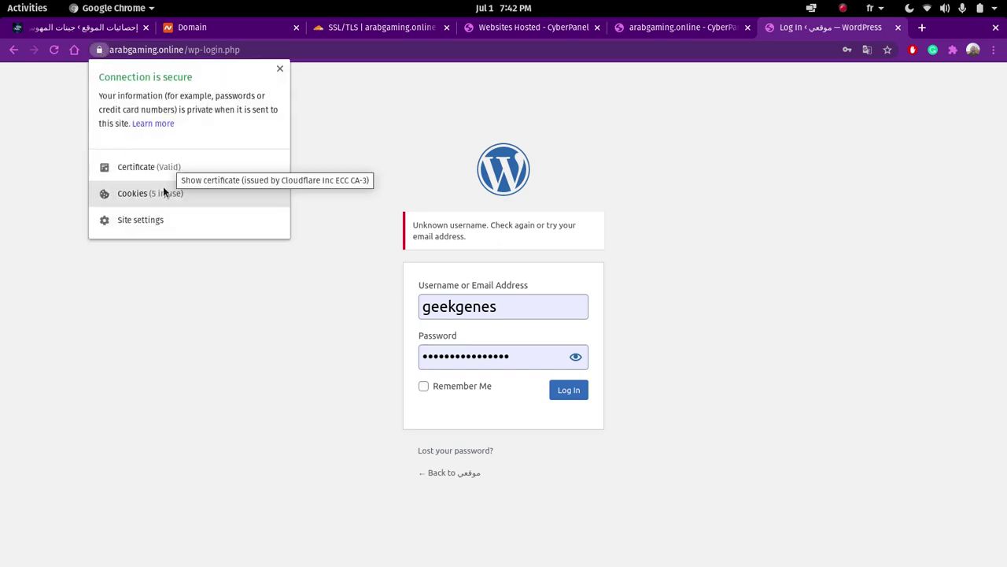
click(163, 191)
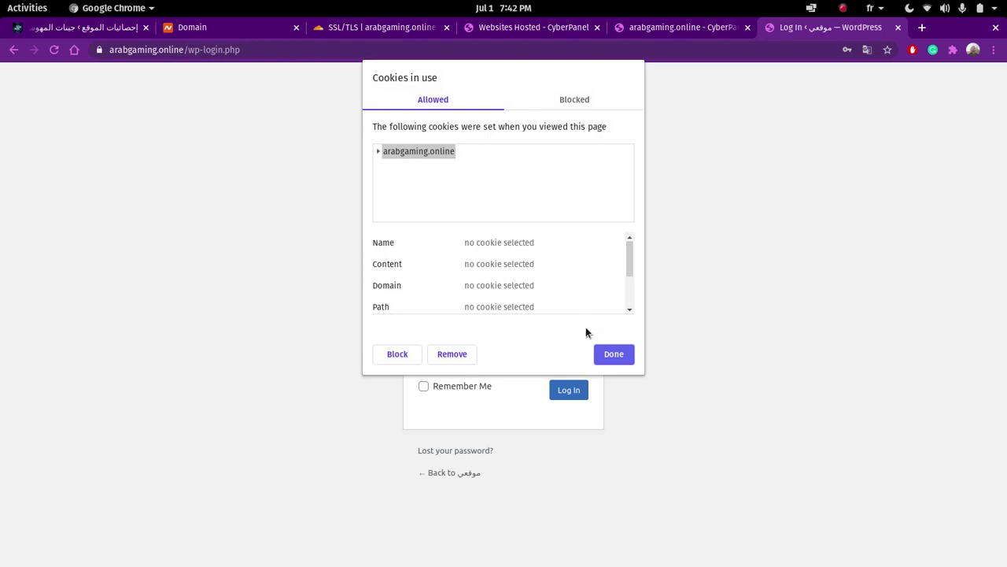
click(464, 354)
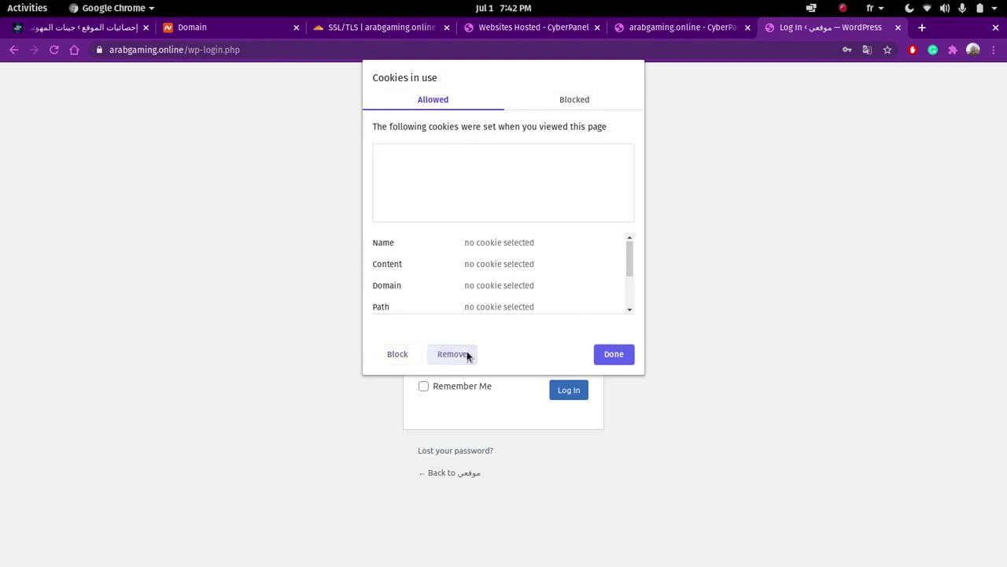
click(613, 353)
click(54, 50)
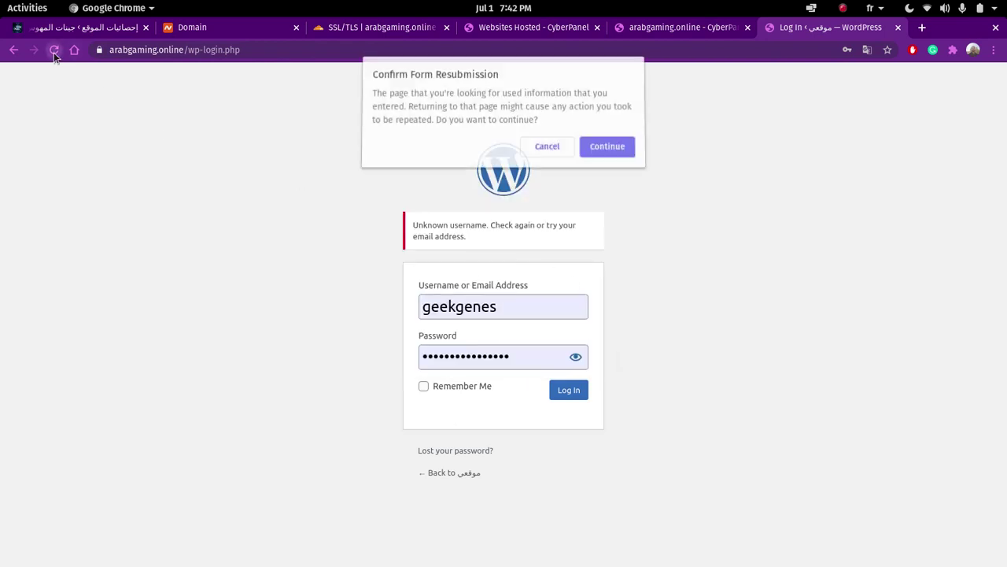
click(600, 151)
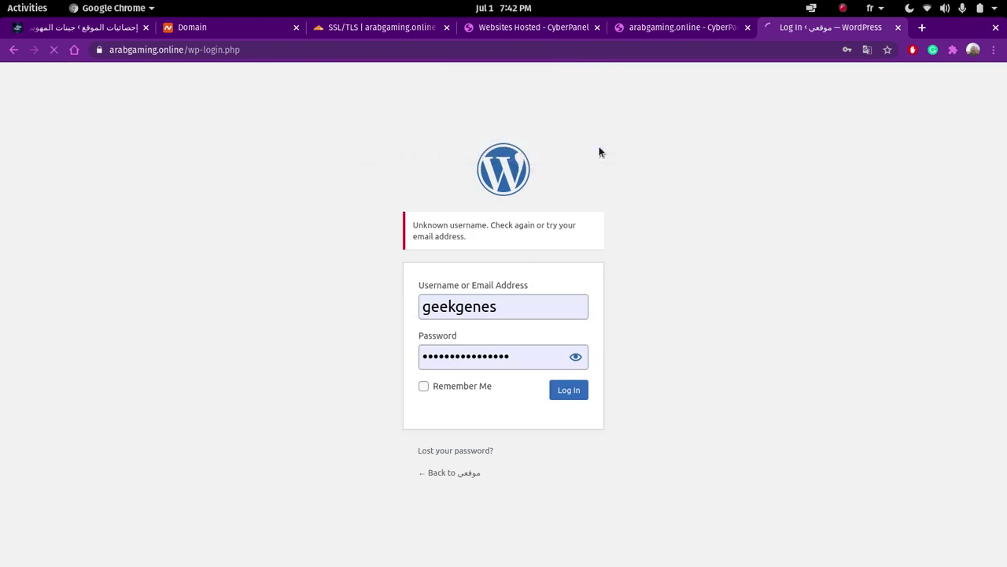
- Clear the autofilled login fields and sign in with the new account's username and password
double_click(509, 321)
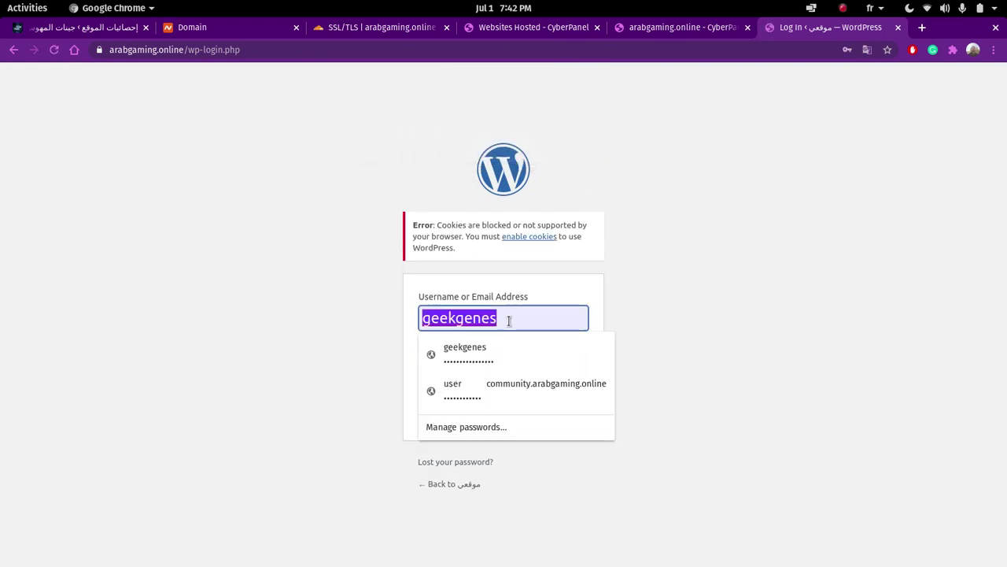
key(BackSpace)
click(682, 265)
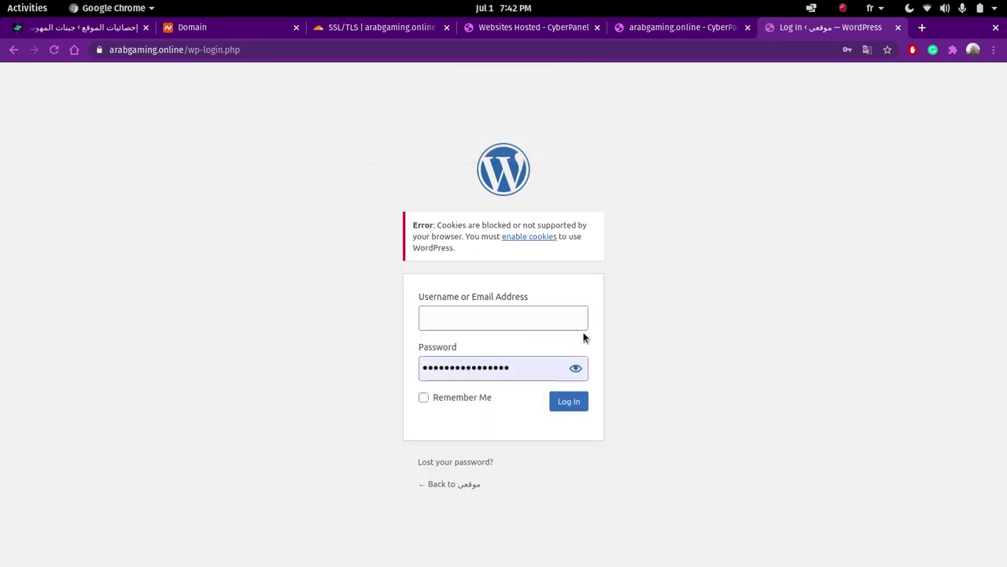
double_click(524, 369)
key(BackSpace)
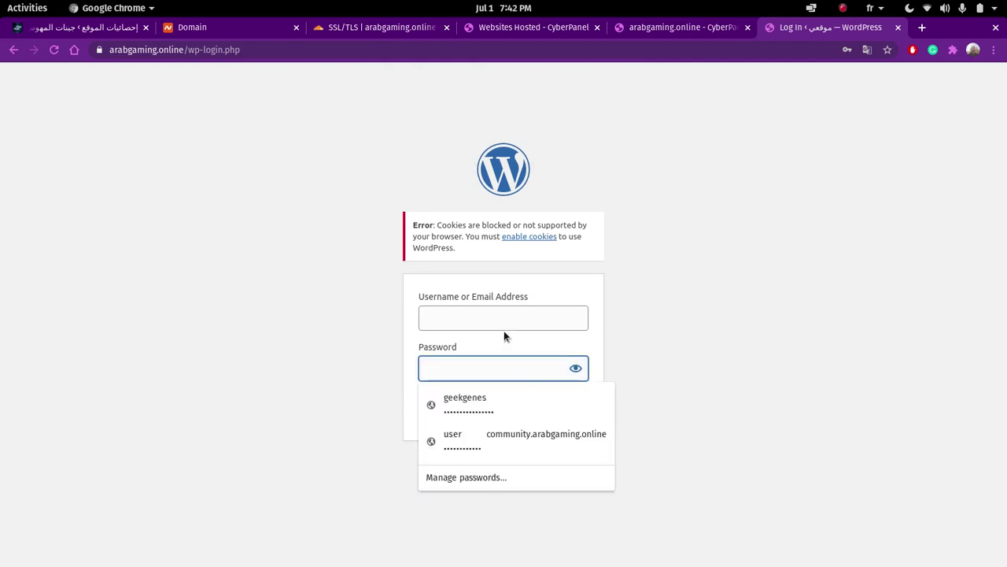
click(494, 318)
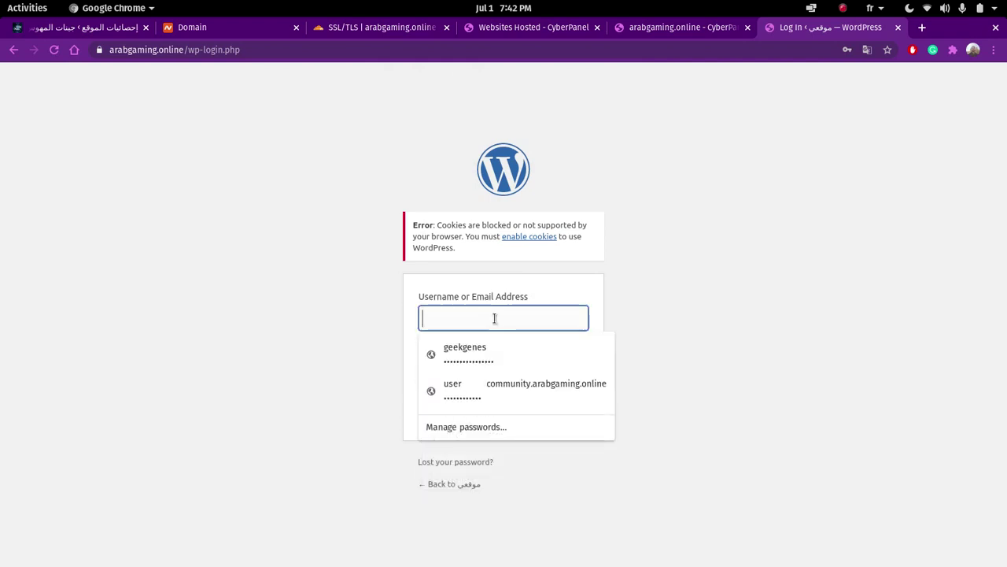
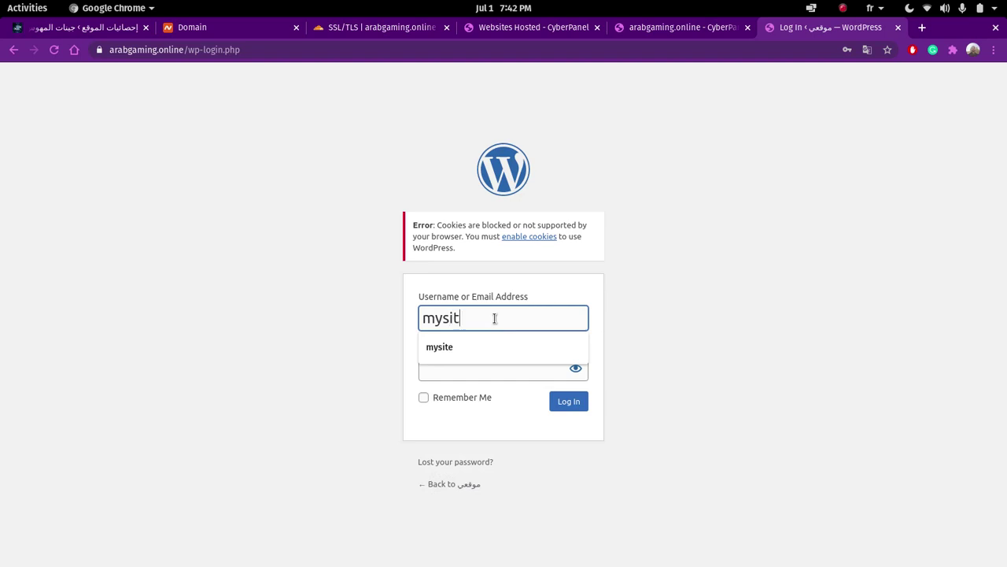
click(468, 375)
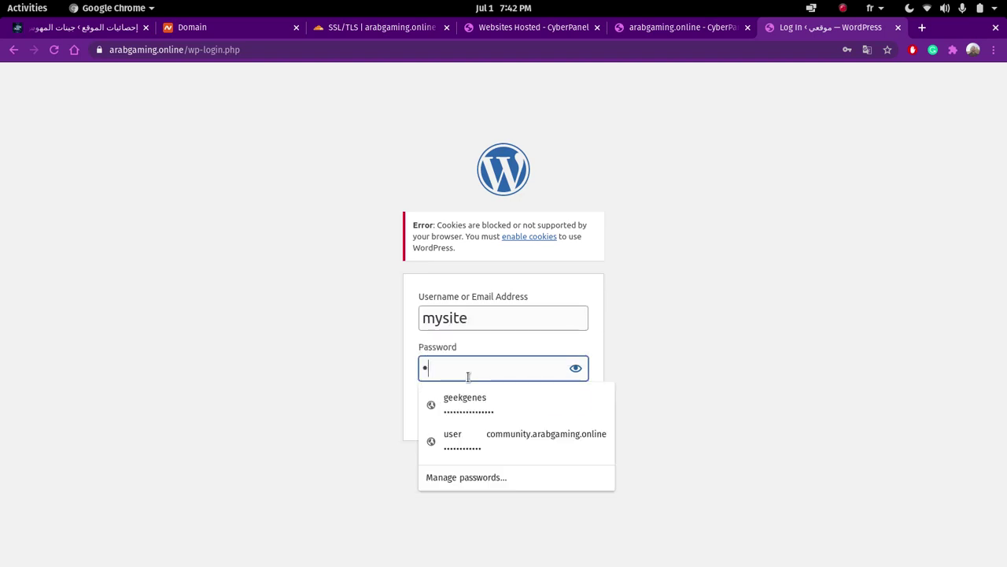
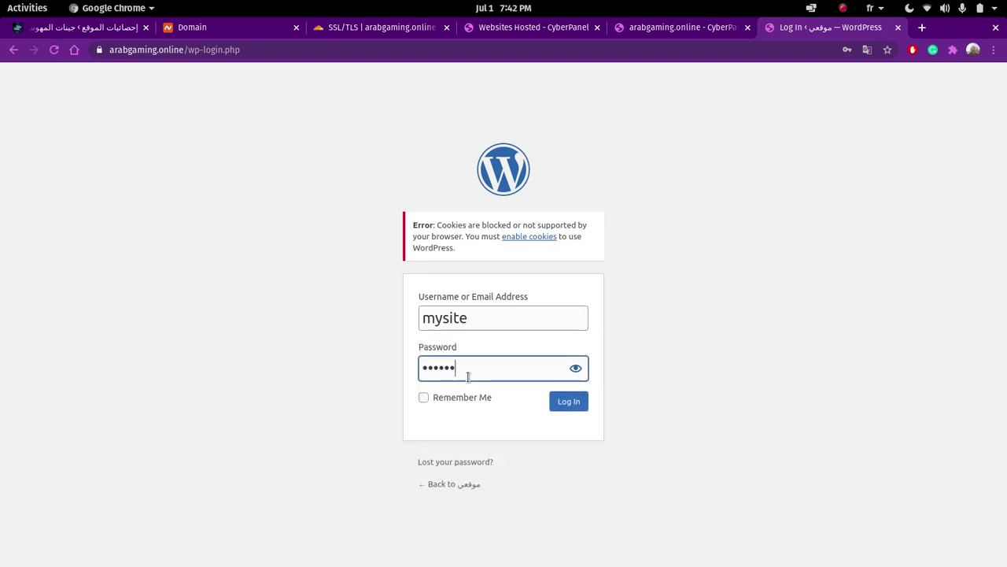
key(Return)
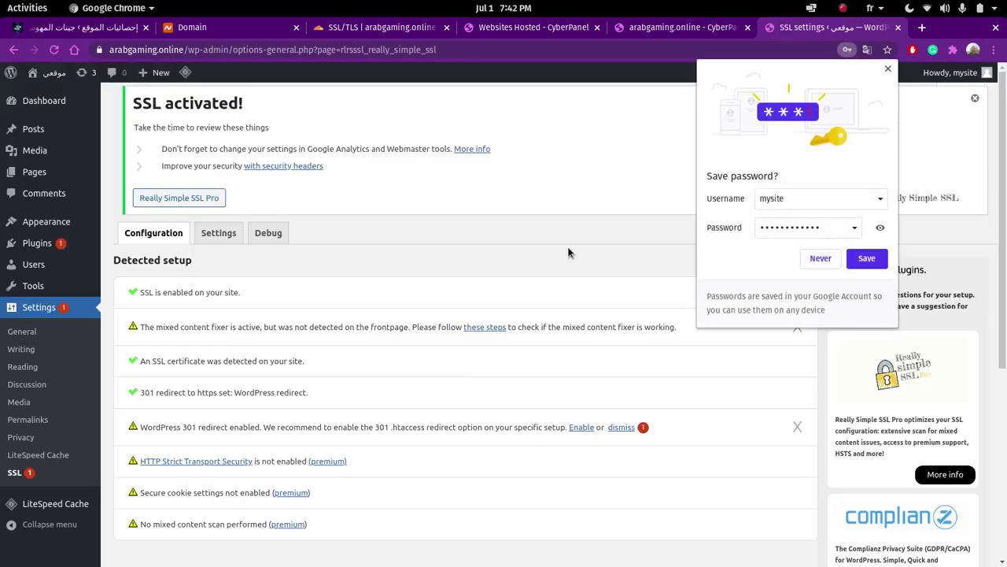
- Save the new login in Chrome's password bubble and go to Settings > General
click(865, 258)
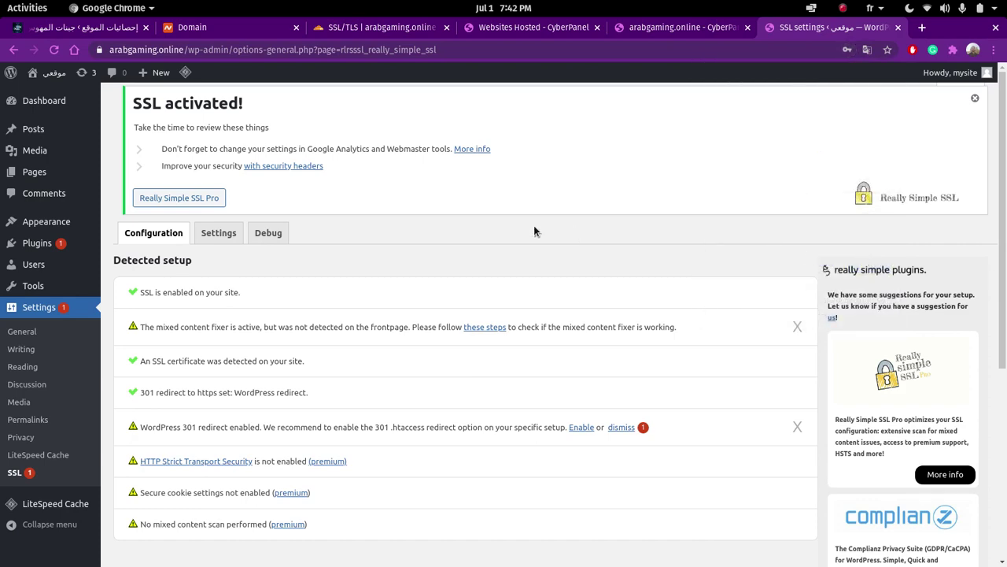
scroll(359, 208, down, 4)
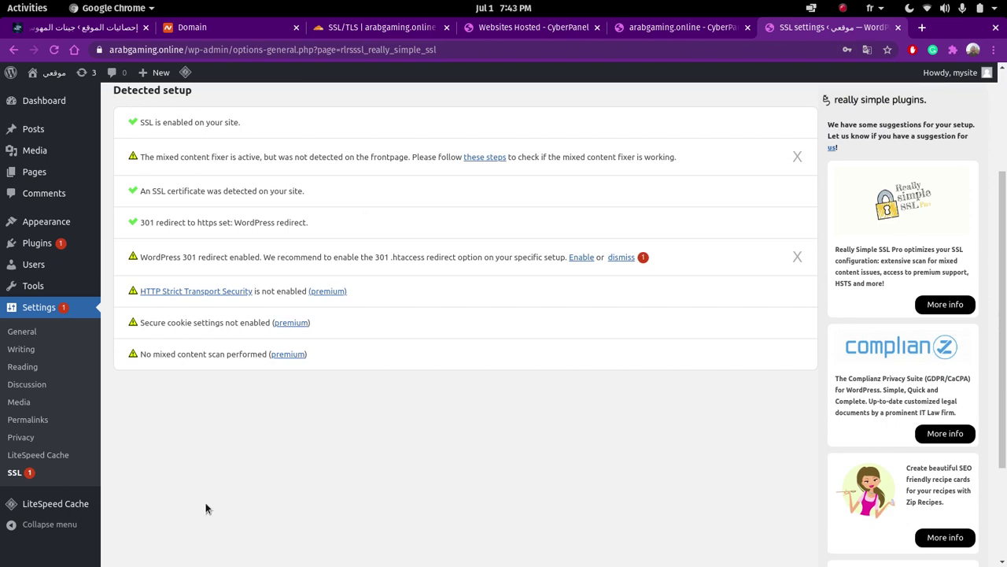
scroll(206, 507, up, 4)
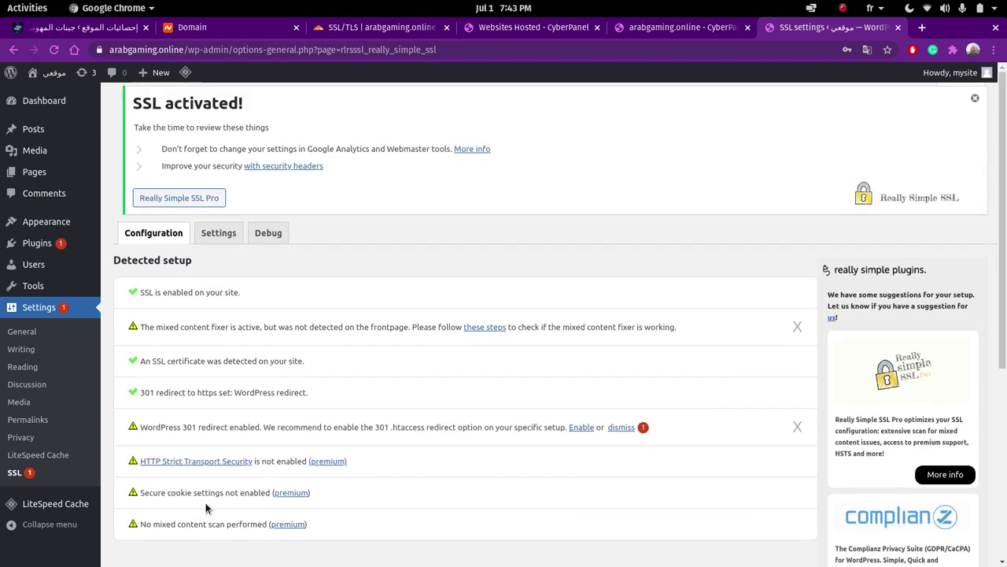
click(30, 337)
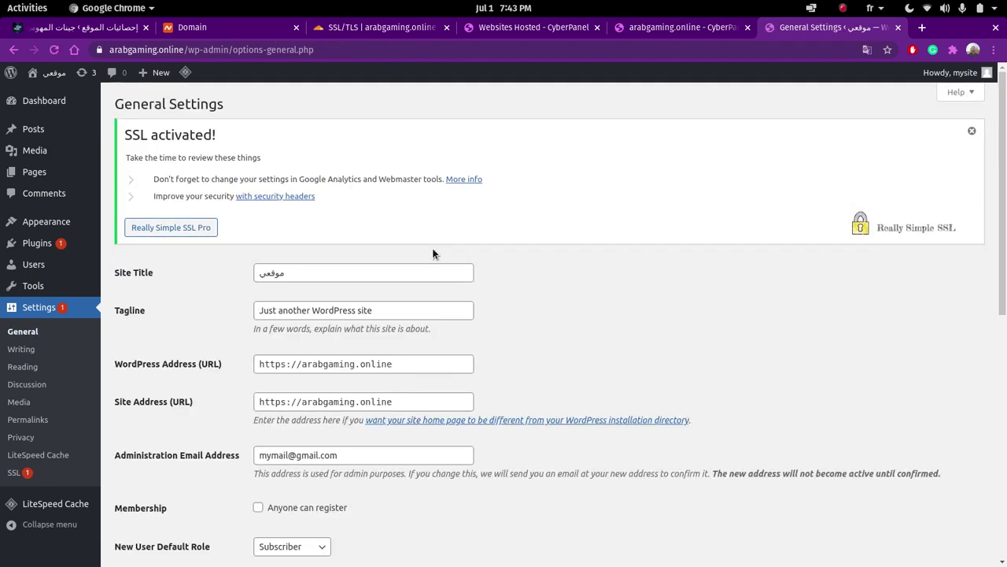
- Set Site Language to العربية and save the General Settings
scroll(389, 384, down, 5)
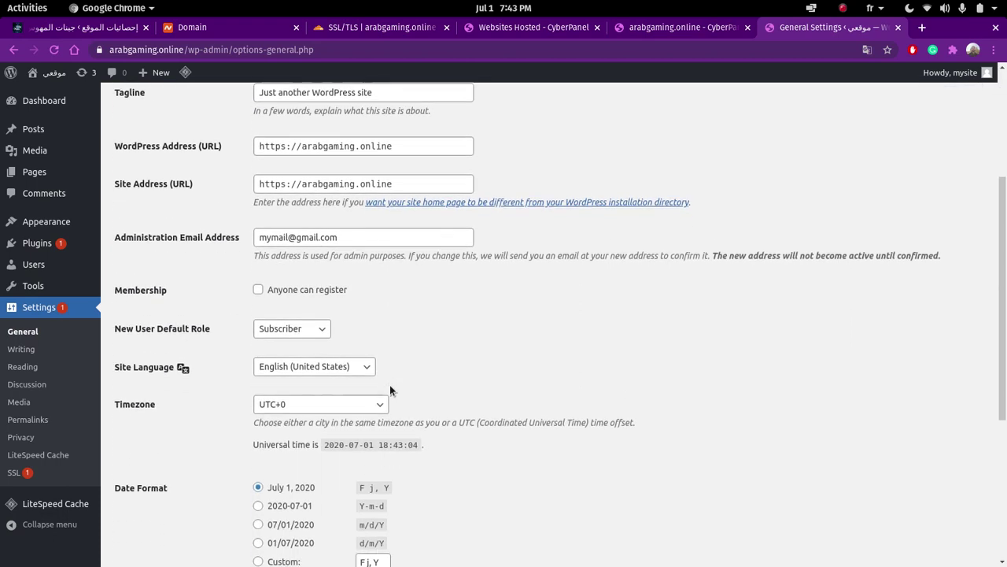
click(356, 368)
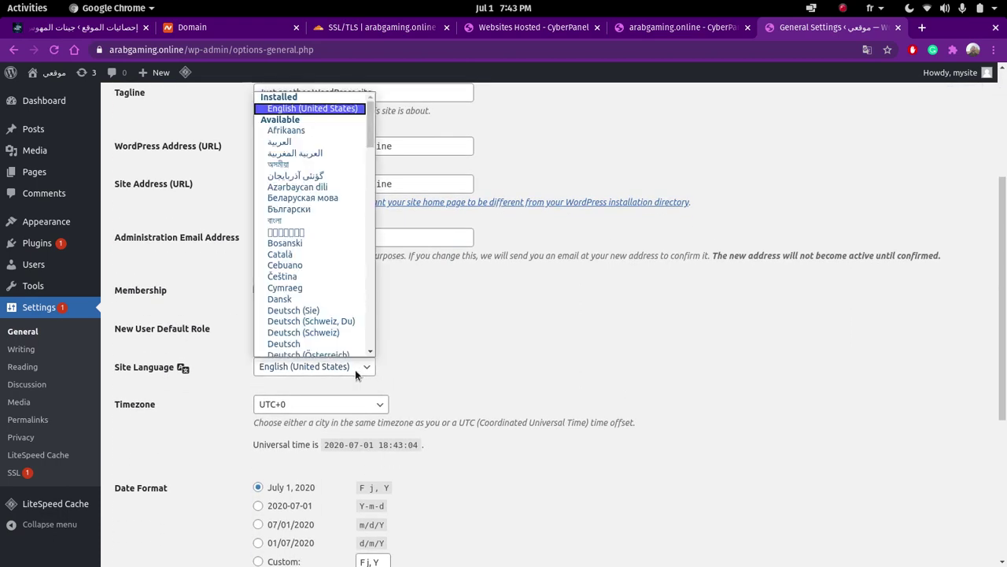
click(306, 144)
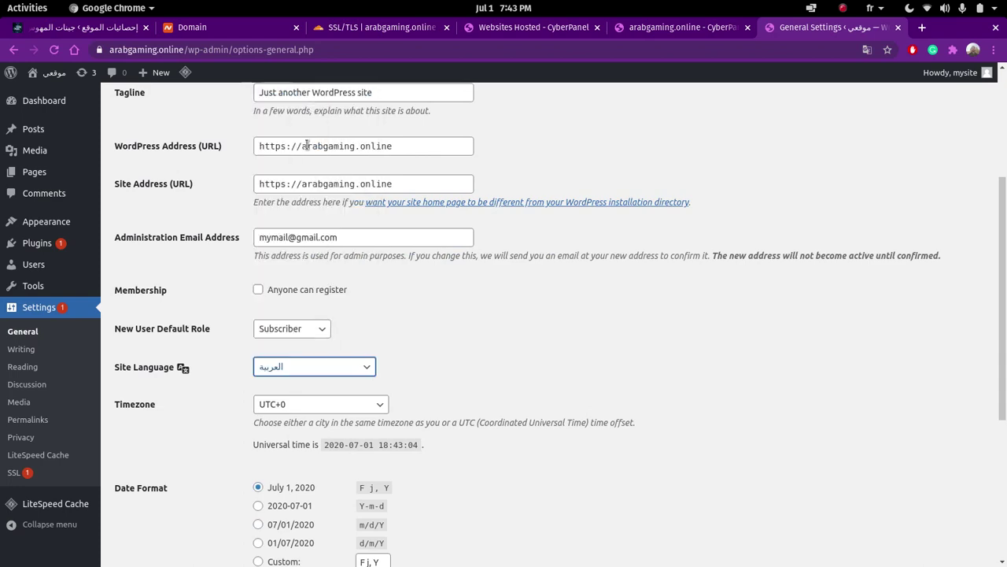
scroll(487, 281, down, 6)
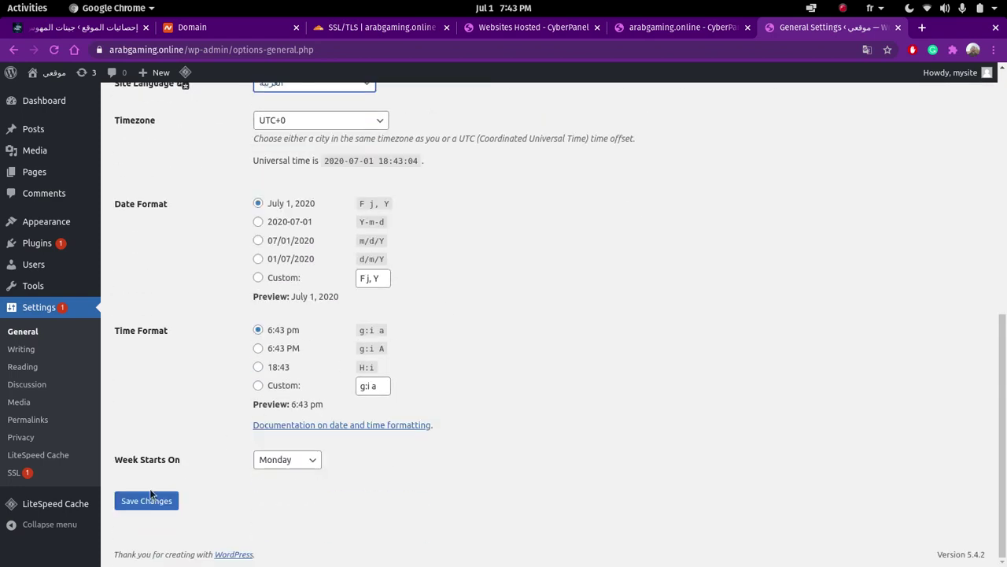
click(142, 500)
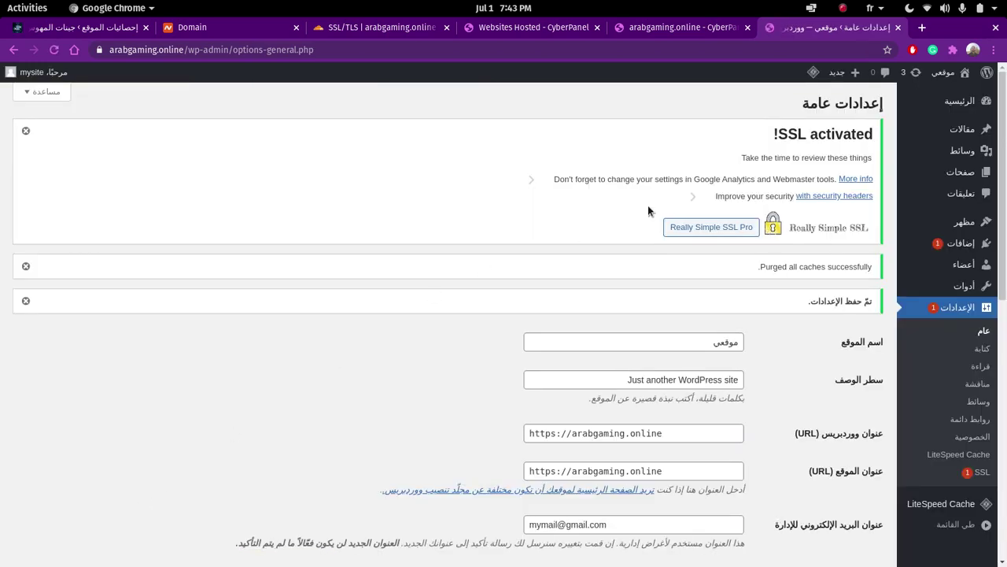
scroll(648, 208, down, 1)
scroll(648, 210, up, 1)
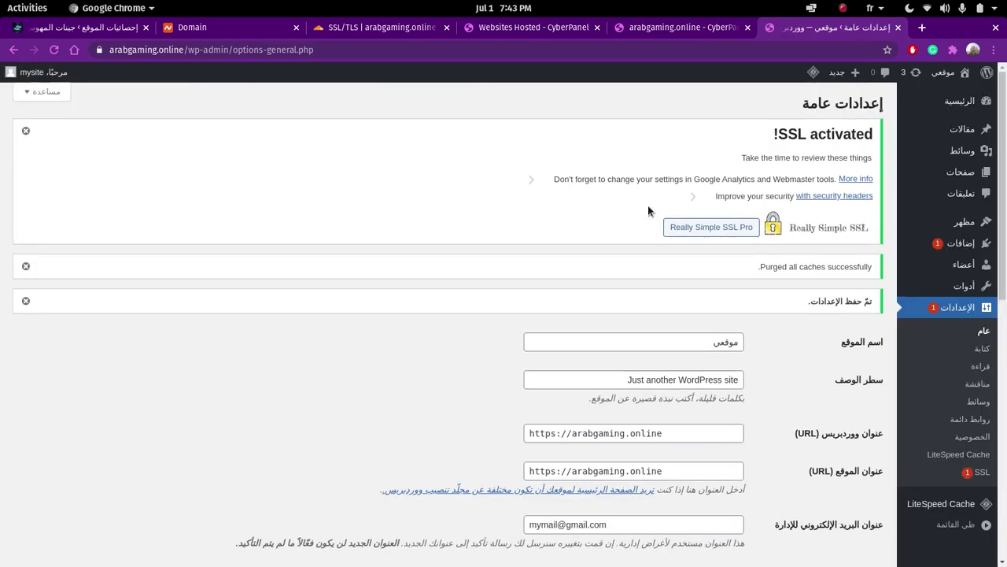